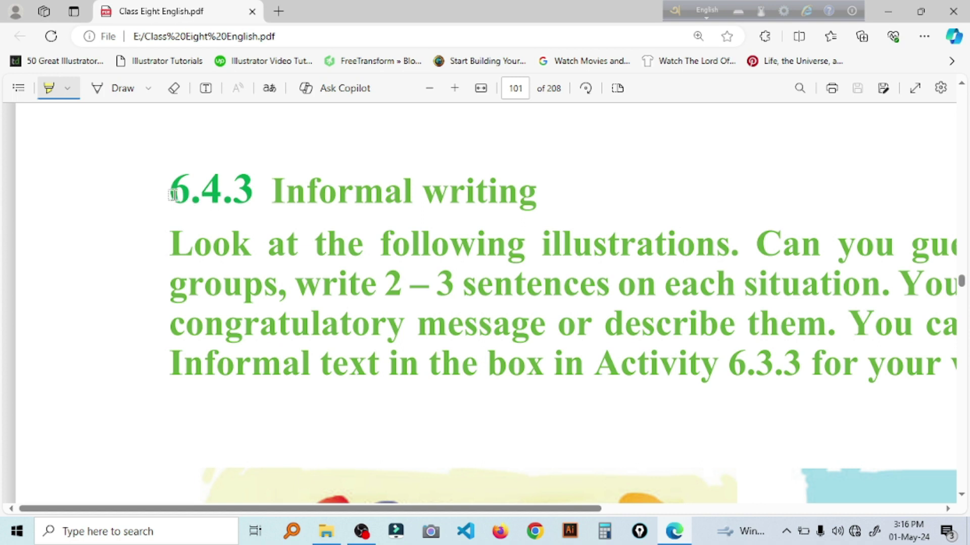
Highlight the heading '6.4.3 Informal writing' and the first instruction line in yellow
{"action": "left_click_drag", "start_coordinate": [173, 192], "coordinate": [259, 200]}
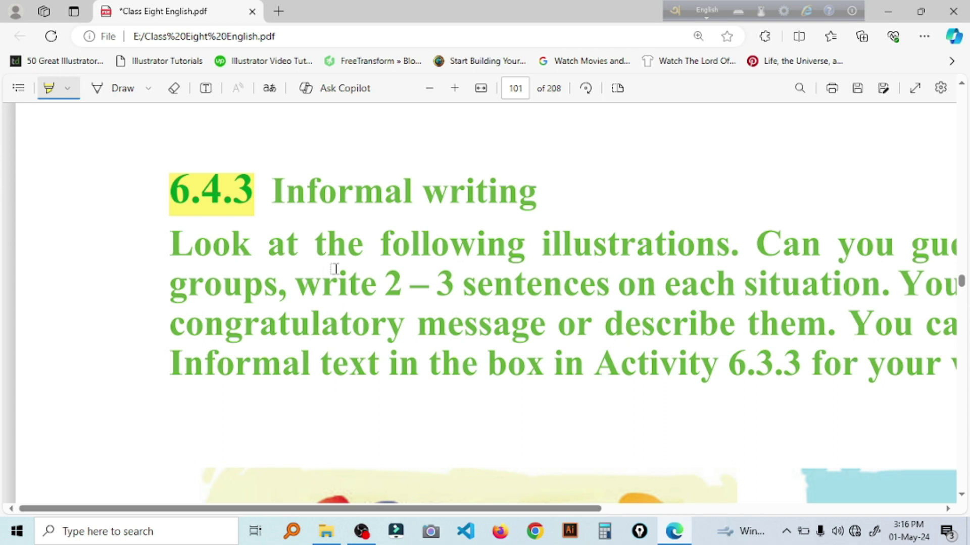
{"action": "left_click_drag", "start_coordinate": [273, 195], "coordinate": [558, 203]}
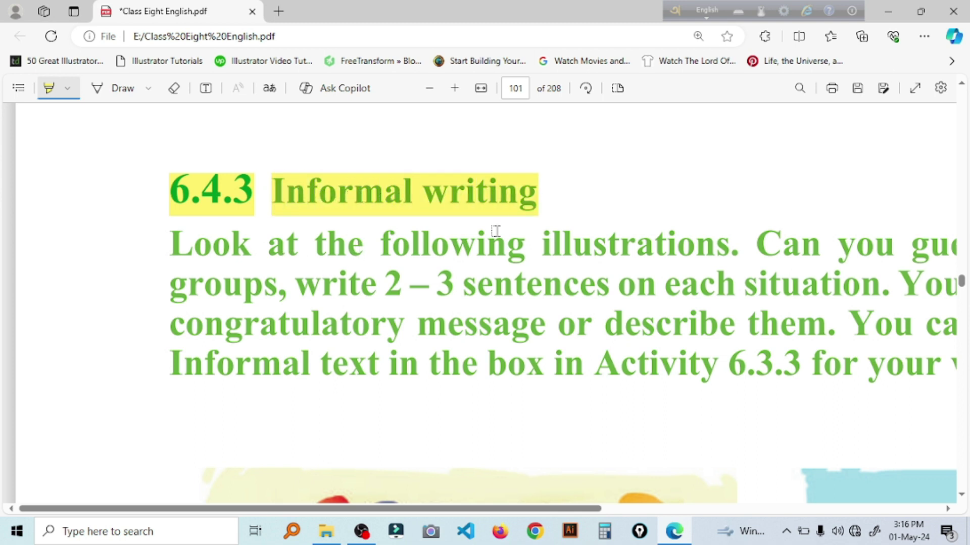
{"action": "mouse_move", "coordinate": [171, 245]}
{"action": "left_mouse_down"}
{"action": "mouse_move", "coordinate": [723, 261]}
{"action": "mouse_move", "coordinate": [760, 248]}
{"action": "mouse_move", "coordinate": [909, 247]}
{"action": "left_mouse_up"}
{"action": "scroll", "coordinate": [359, 246], "scroll_direction": "right", "scroll_amount": 5}
{"action": "left_click_drag", "start_coordinate": [359, 246], "coordinate": [734, 258]}
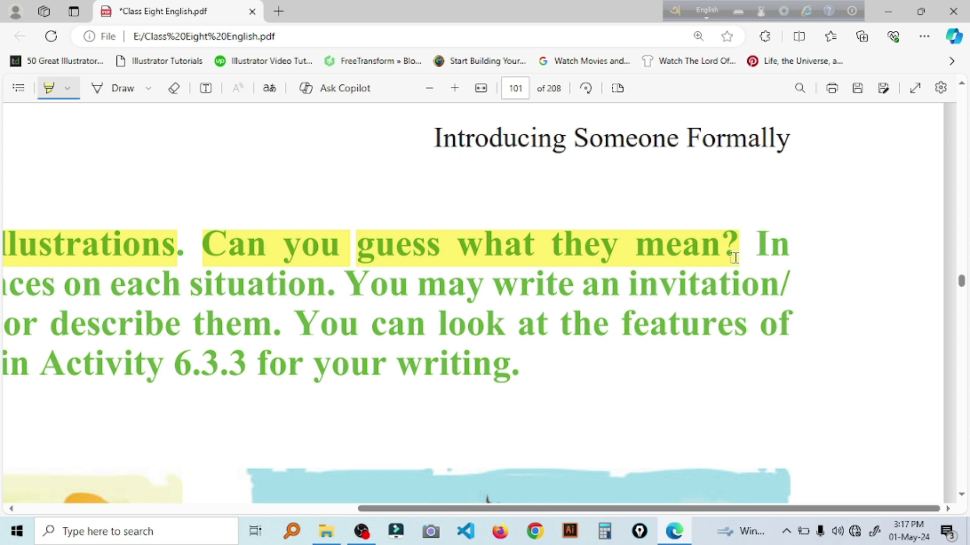
{"action": "left_click_drag", "start_coordinate": [734, 258], "coordinate": [803, 262]}
Highlight the remaining instruction lines through the last line ending 'for your writing.'
{"action": "scroll", "coordinate": [323, 499], "scroll_direction": "left", "scroll_amount": 5}
{"action": "mouse_move", "coordinate": [171, 285]}
{"action": "left_mouse_down"}
{"action": "mouse_move", "coordinate": [407, 297]}
{"action": "mouse_move", "coordinate": [882, 291]}
{"action": "left_mouse_up"}
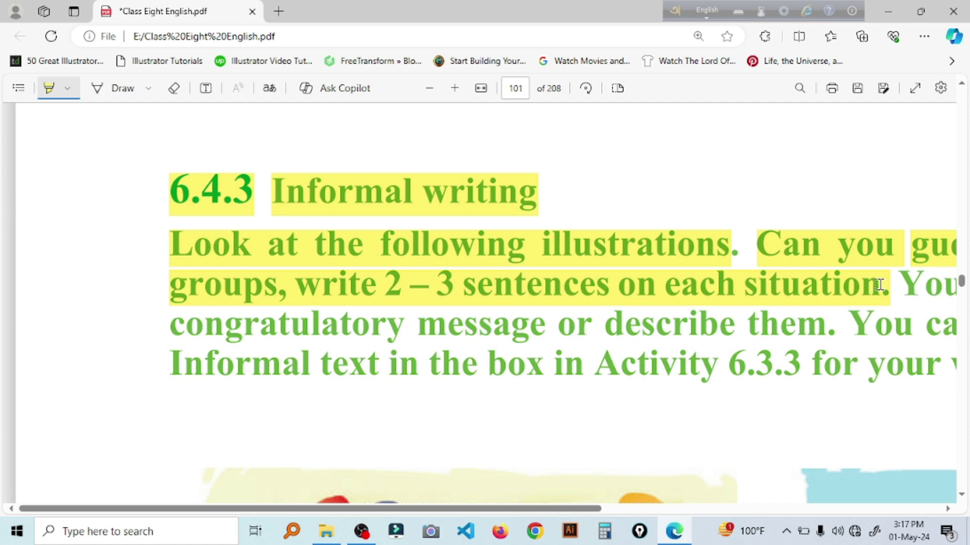
{"action": "scroll", "coordinate": [878, 285], "scroll_direction": "right", "scroll_amount": 5}
{"action": "left_click_drag", "start_coordinate": [344, 285], "coordinate": [796, 281]}
{"action": "scroll", "coordinate": [682, 353], "scroll_direction": "left", "scroll_amount": 5}
{"action": "left_click_drag", "start_coordinate": [171, 326], "coordinate": [823, 336]}
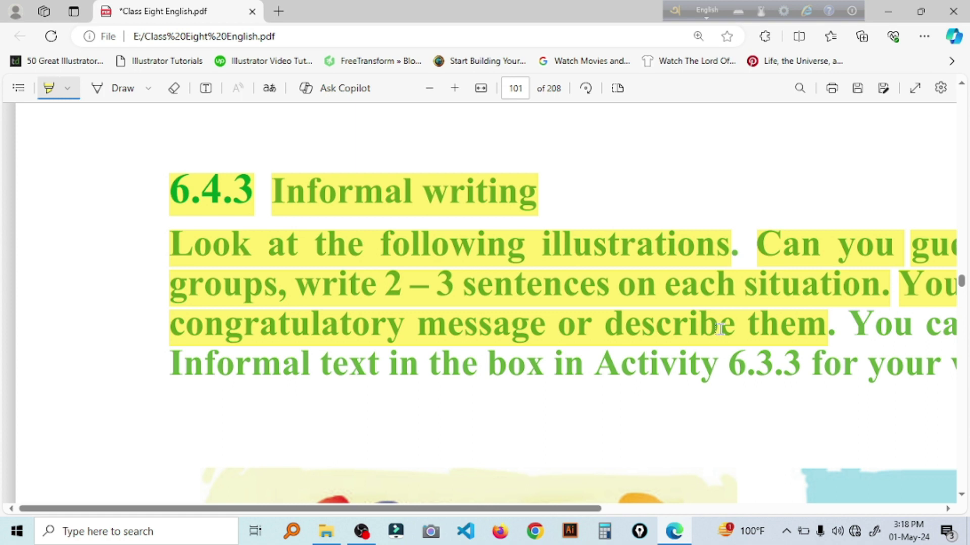
{"action": "scroll", "coordinate": [721, 329], "scroll_direction": "right", "scroll_amount": 10}
{"action": "left_click_drag", "start_coordinate": [296, 326], "coordinate": [788, 326]}
{"action": "scroll", "coordinate": [343, 498], "scroll_direction": "left", "scroll_amount": 10}
{"action": "mouse_move", "coordinate": [170, 366]}
{"action": "left_mouse_down"}
{"action": "mouse_move", "coordinate": [502, 375]}
{"action": "mouse_move", "coordinate": [794, 366]}
{"action": "left_mouse_up"}
{"action": "scroll", "coordinate": [794, 366], "scroll_direction": "right", "scroll_amount": 10}
{"action": "left_click_drag", "start_coordinate": [256, 367], "coordinate": [546, 364]}
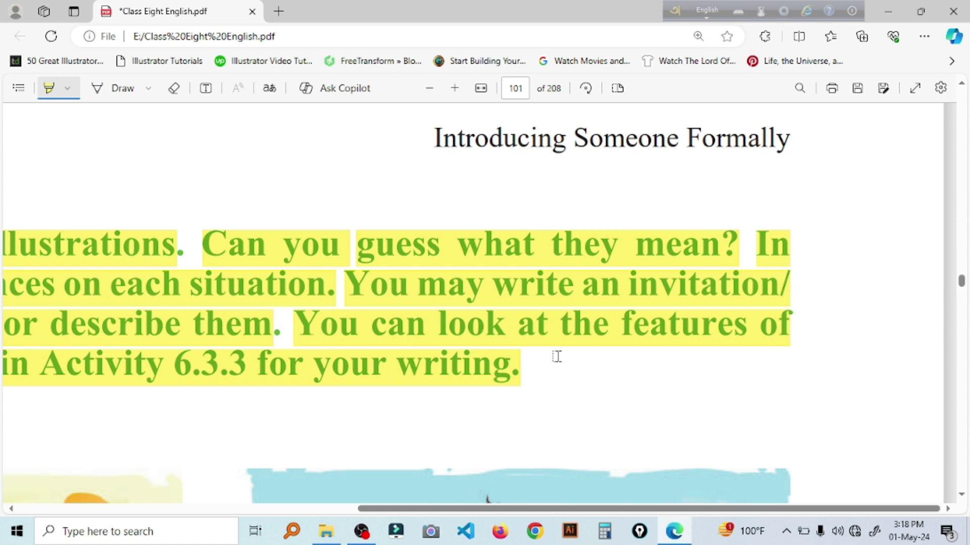
Below the birthday picture, add text 'Congratulatory message : Happy Birthday! Wishing you a fantastic day filled with joy.'
{"action": "scroll", "coordinate": [557, 356], "scroll_direction": "left", "scroll_amount": 10}
{"action": "scroll", "coordinate": [556, 357], "scroll_direction": "down", "scroll_amount": 8}
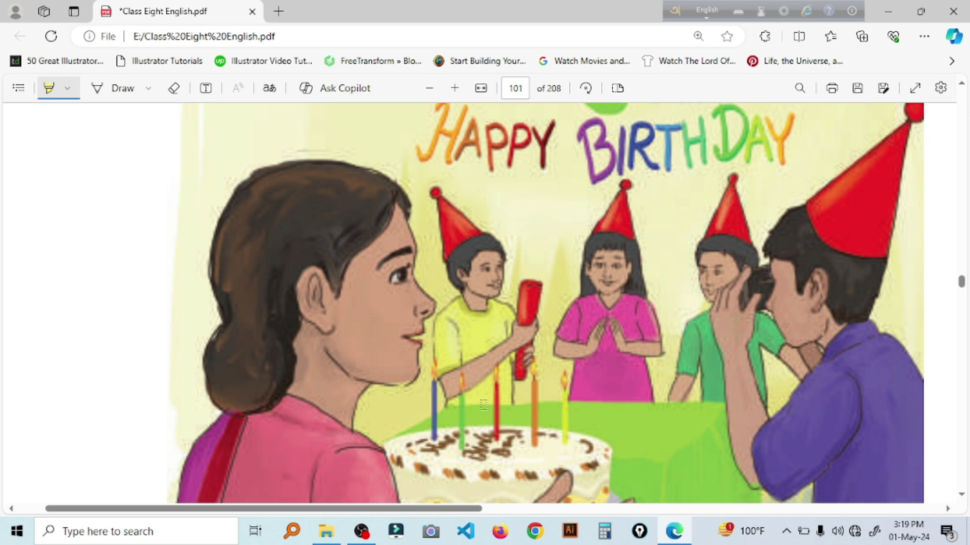
{"action": "scroll", "coordinate": [483, 404], "scroll_direction": "down", "scroll_amount": 10}
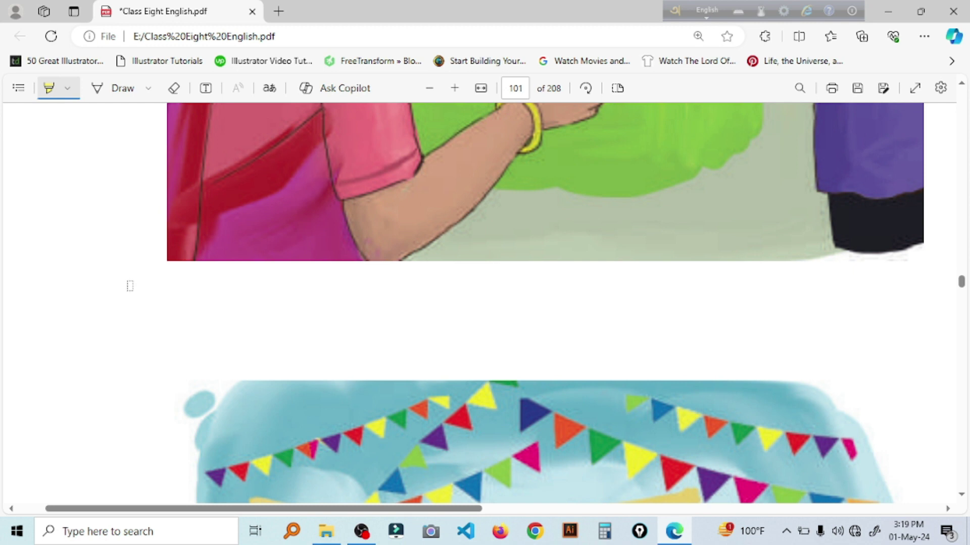
{"action": "left_click", "coordinate": [130, 286]}
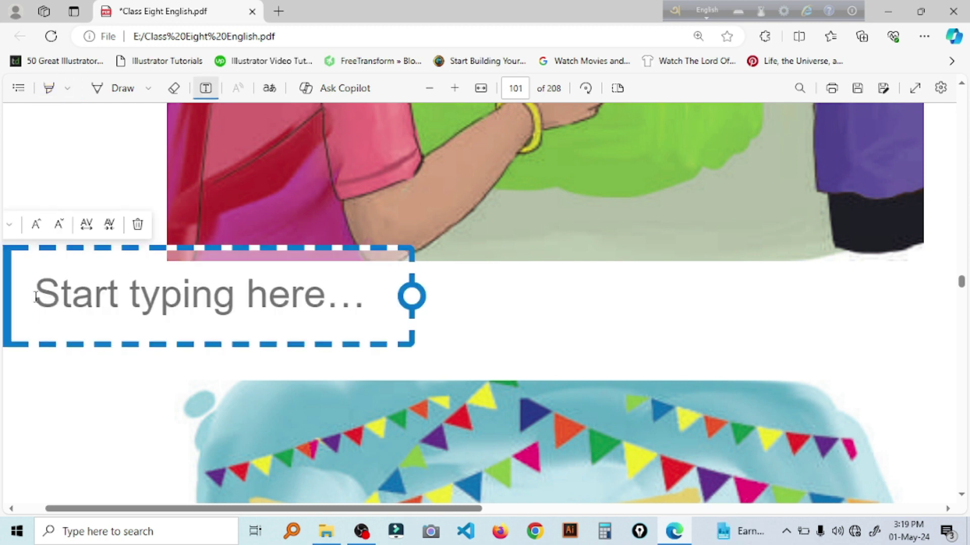
{"action": "type", "text": "Congratulatory message : "}
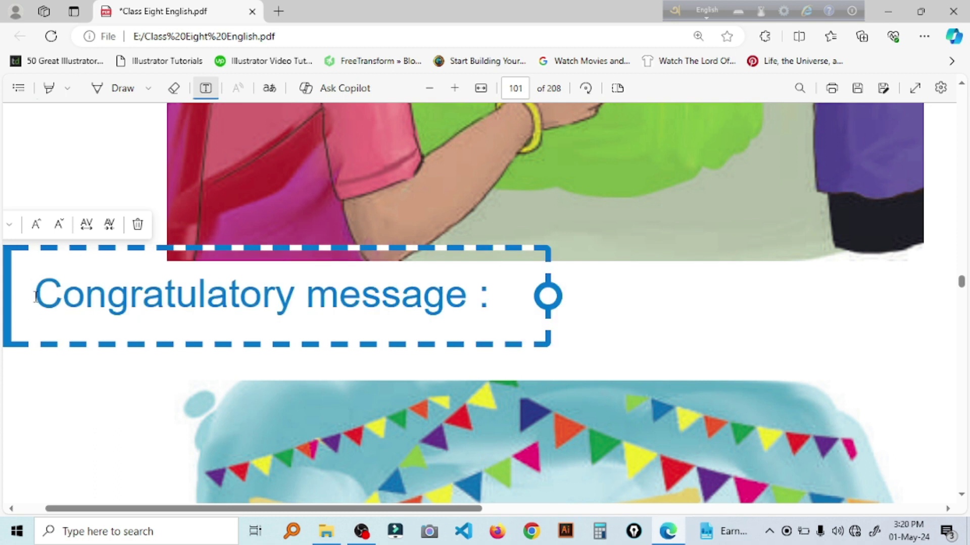
{"action": "type", "text": "Happy "}
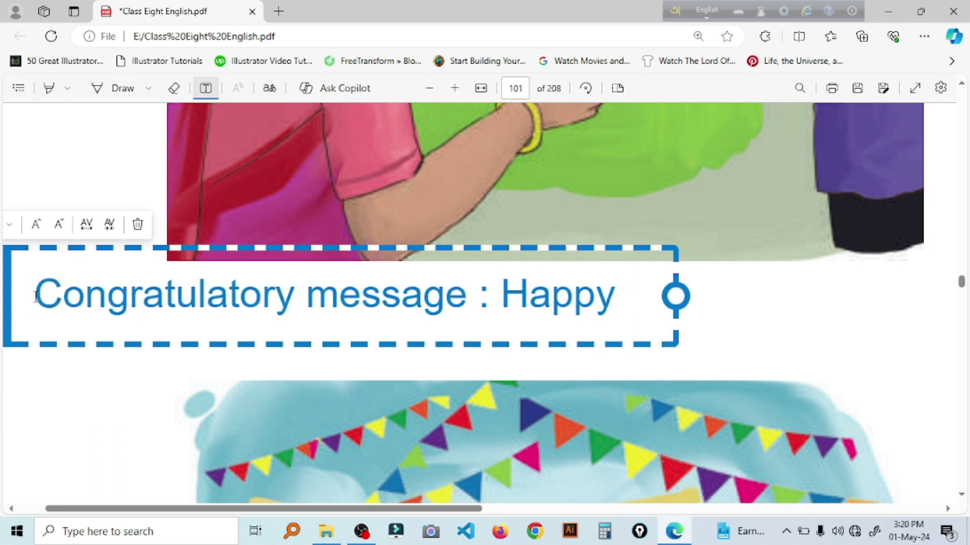
{"action": "type", "text": "Birthday!"}
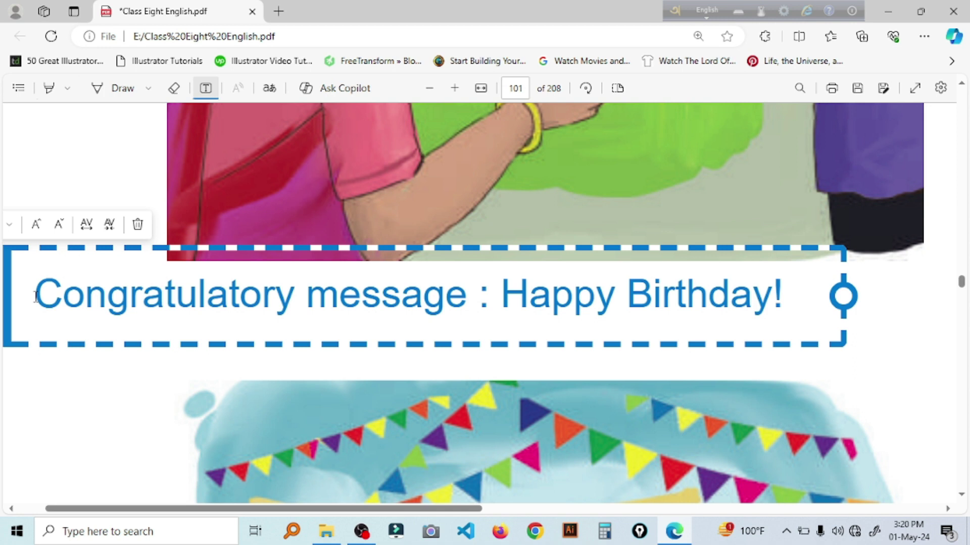
{"action": "type", "text": " Wishing you "}
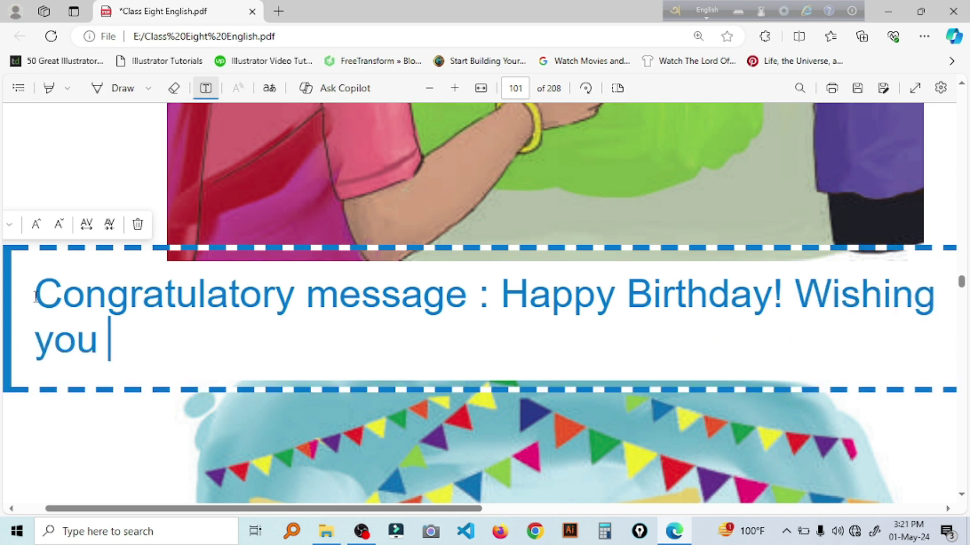
{"action": "type", "text": "a fantastic "}
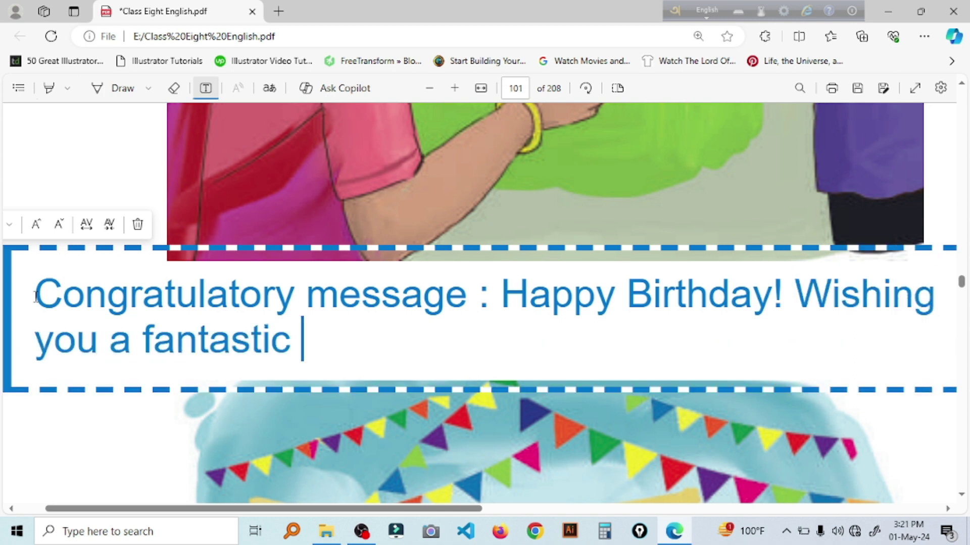
{"action": "type", "text": "day filled w"}
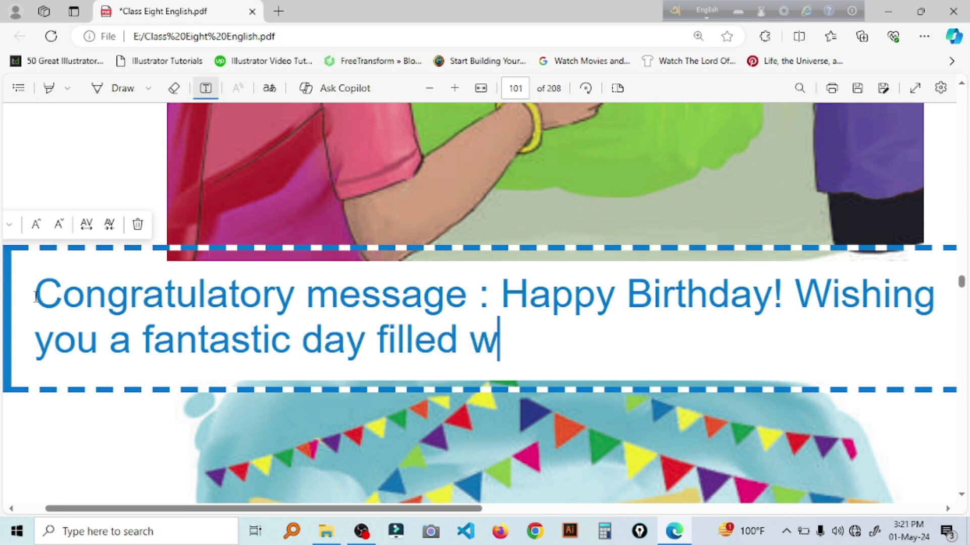
{"action": "type", "text": "ith joy."}
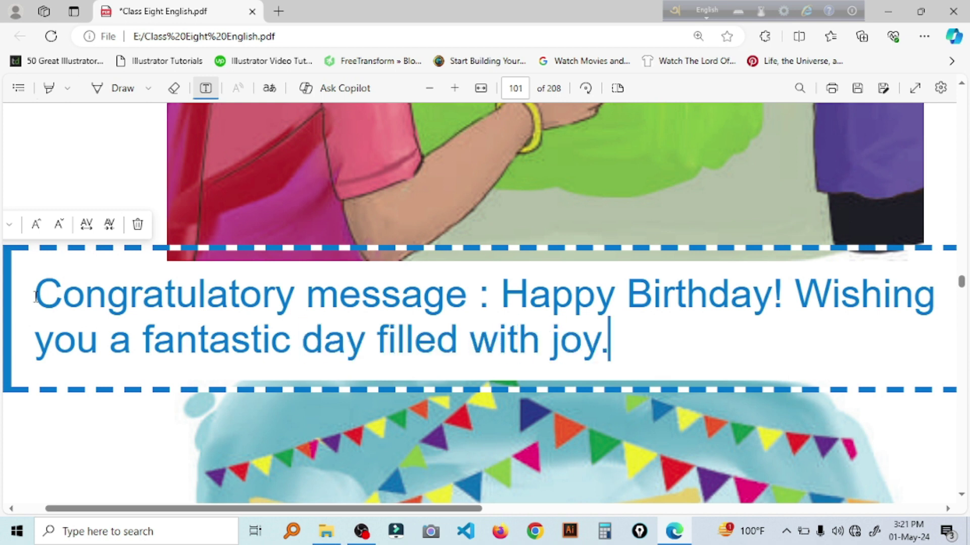
{"action": "left_click", "coordinate": [889, 437]}
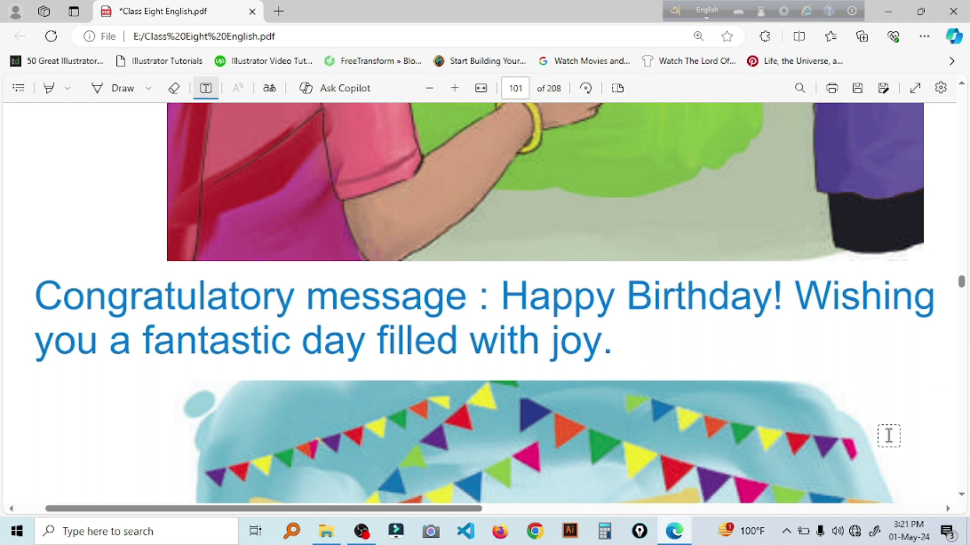
Finish the Eid text box with 'Eid Mubarak! May this day bring you joy, peace, and countless blessings.'
{"action": "scroll", "coordinate": [875, 436], "scroll_direction": "right", "scroll_amount": 10}
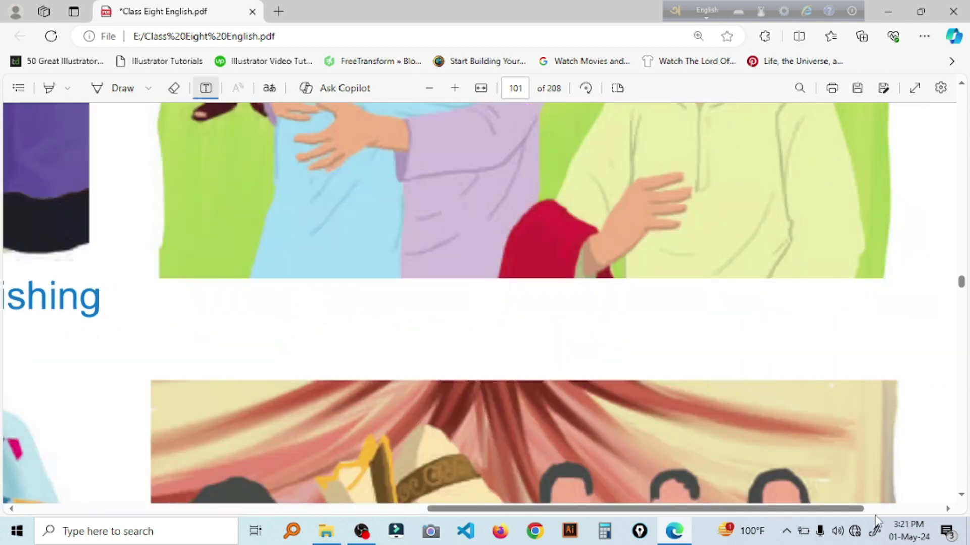
{"action": "scroll", "coordinate": [711, 411], "scroll_direction": "right", "scroll_amount": 3}
{"action": "scroll", "coordinate": [711, 411], "scroll_direction": "down", "scroll_amount": 5}
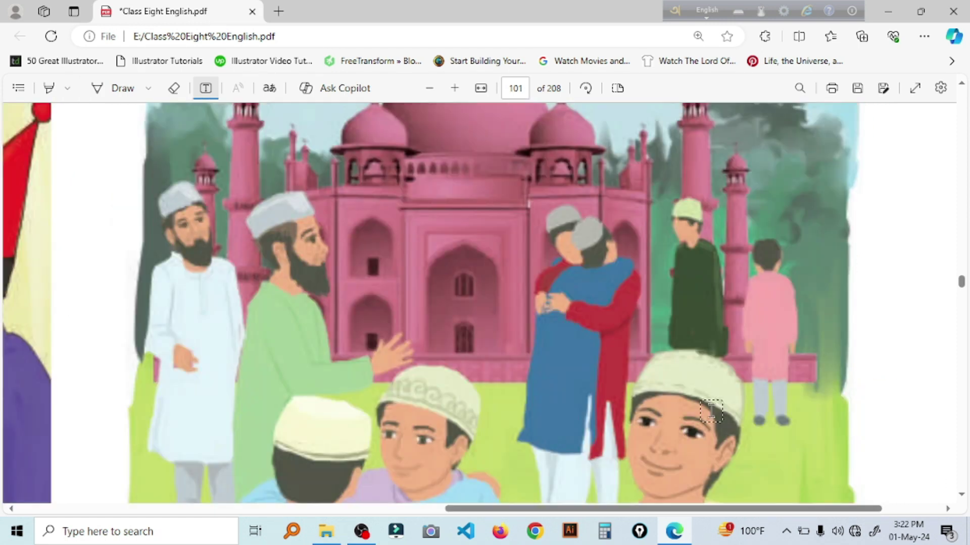
{"action": "scroll", "coordinate": [711, 410], "scroll_direction": "down", "scroll_amount": 3}
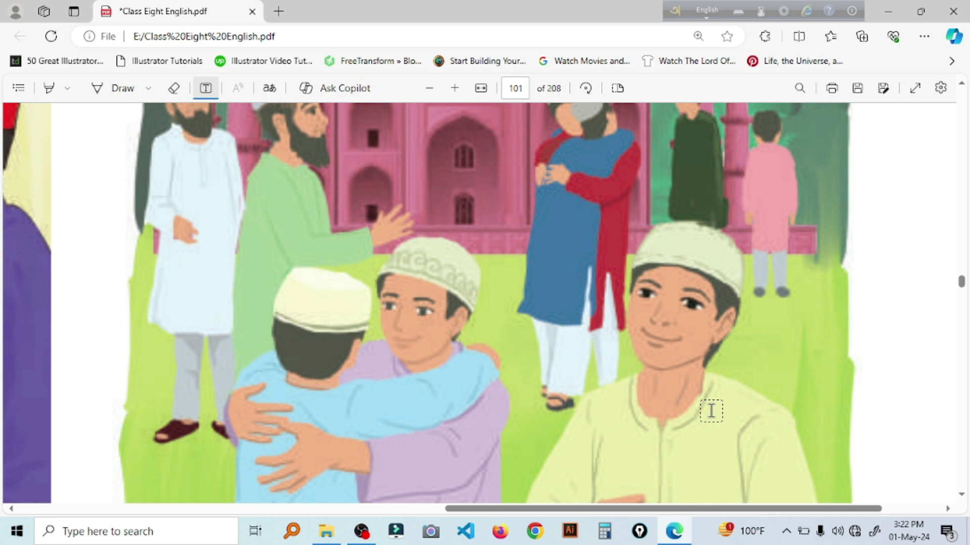
{"action": "type", "text": "y m"}
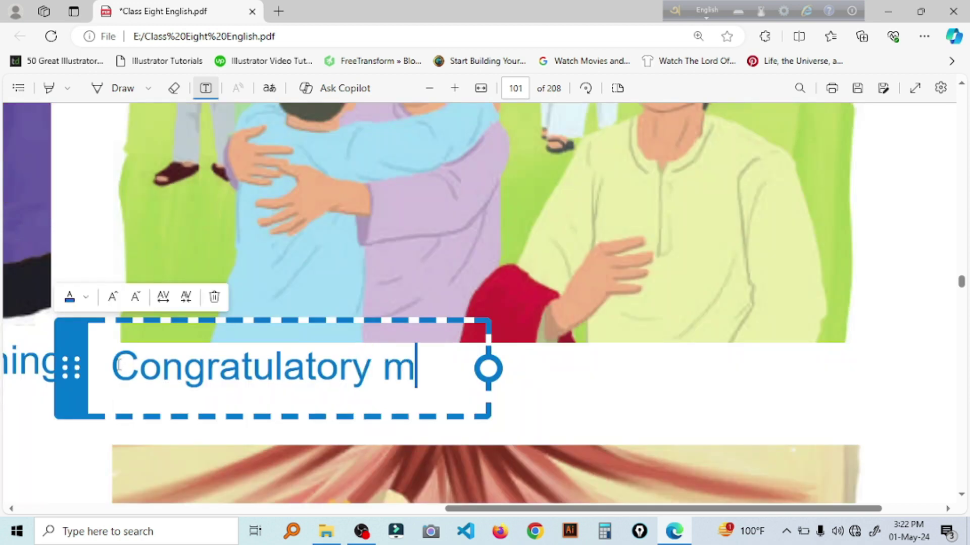
{"action": "type", "text": "essage: Eid"}
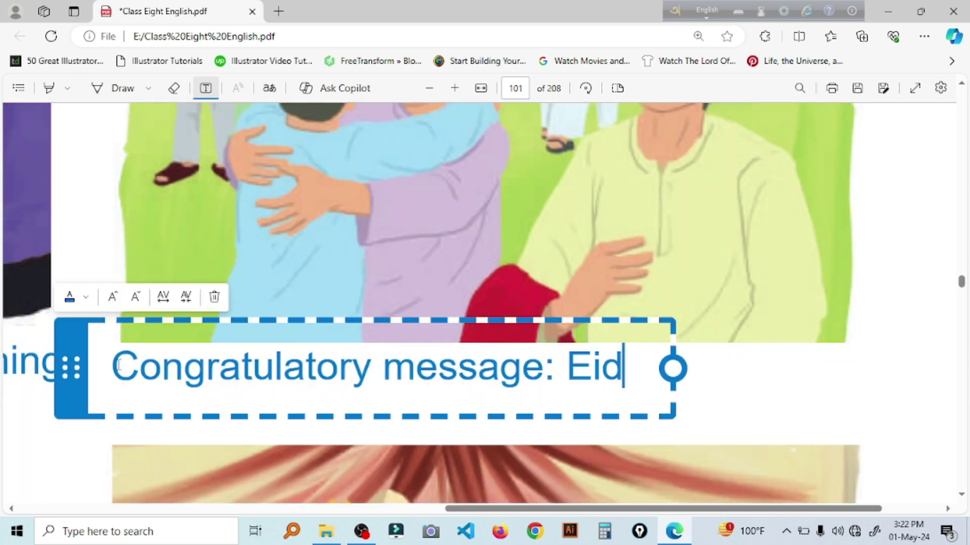
{"action": "type", "text": " Mubarak! "}
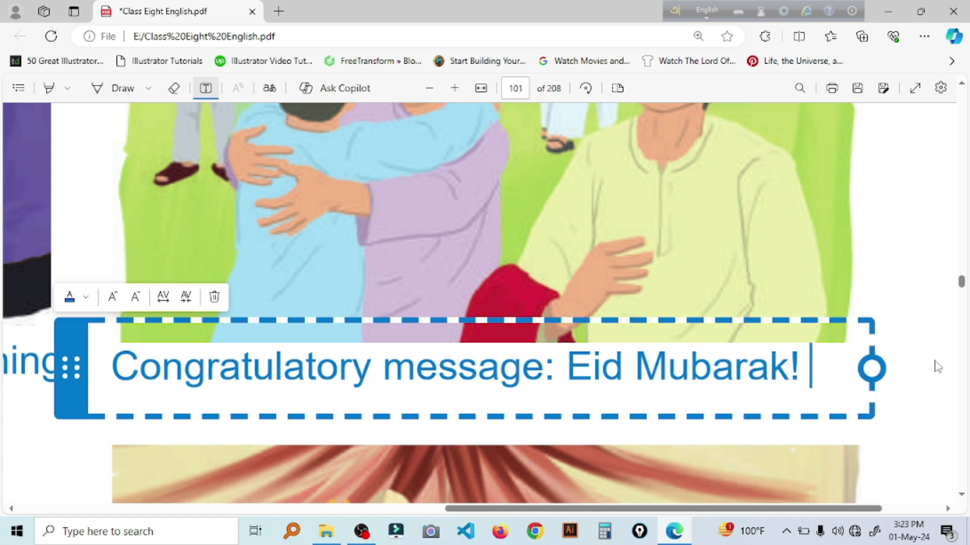
{"action": "type", "text": "May"}
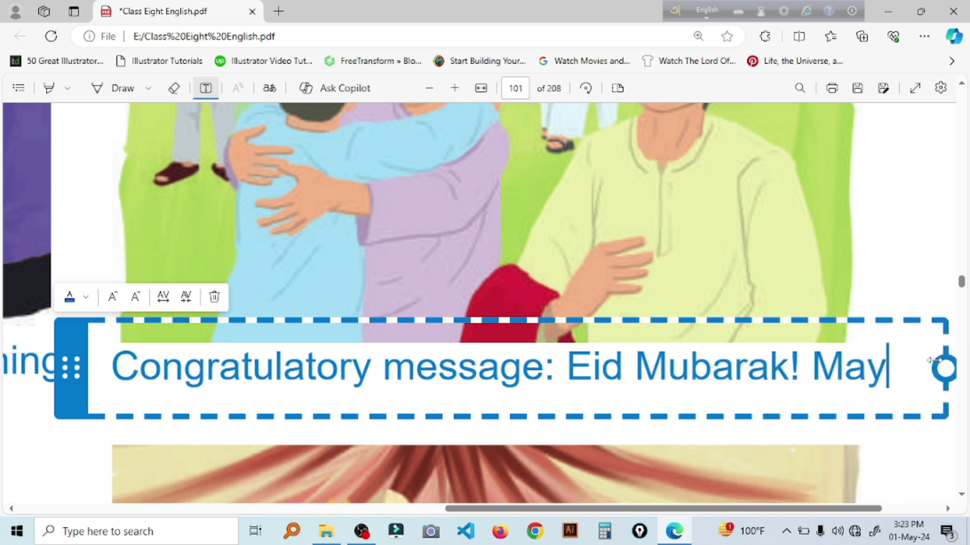
{"action": "type", "text": " this da"}
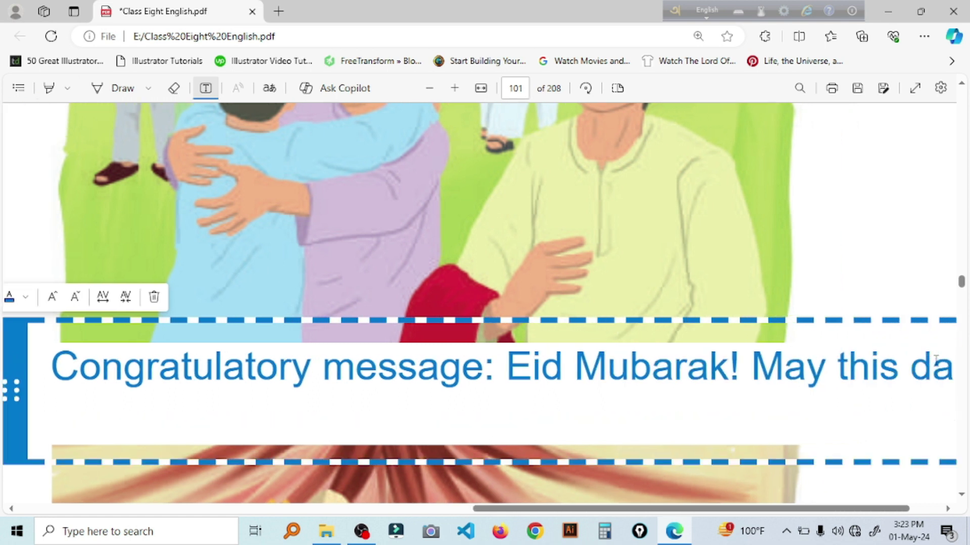
{"action": "type", "text": "y bring"}
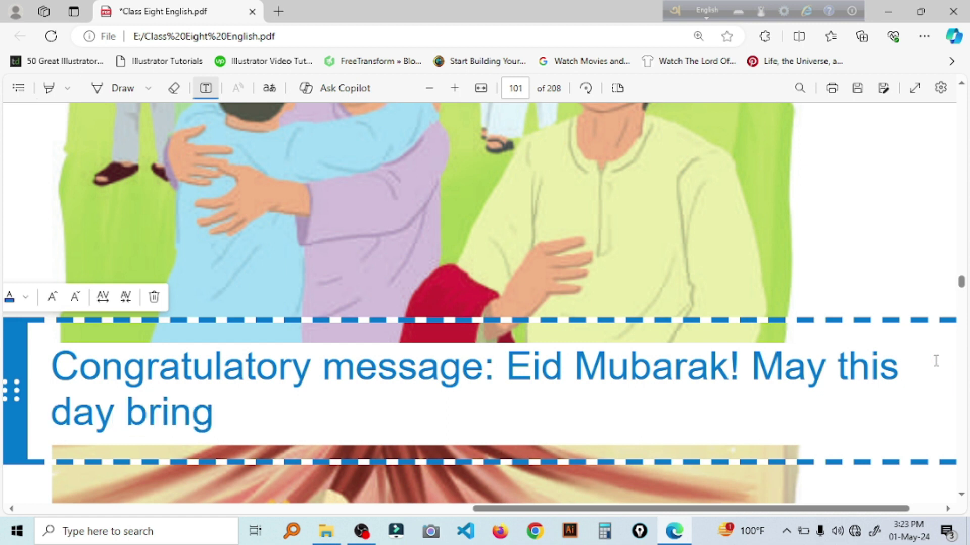
{"action": "type", "text": " you joy,"}
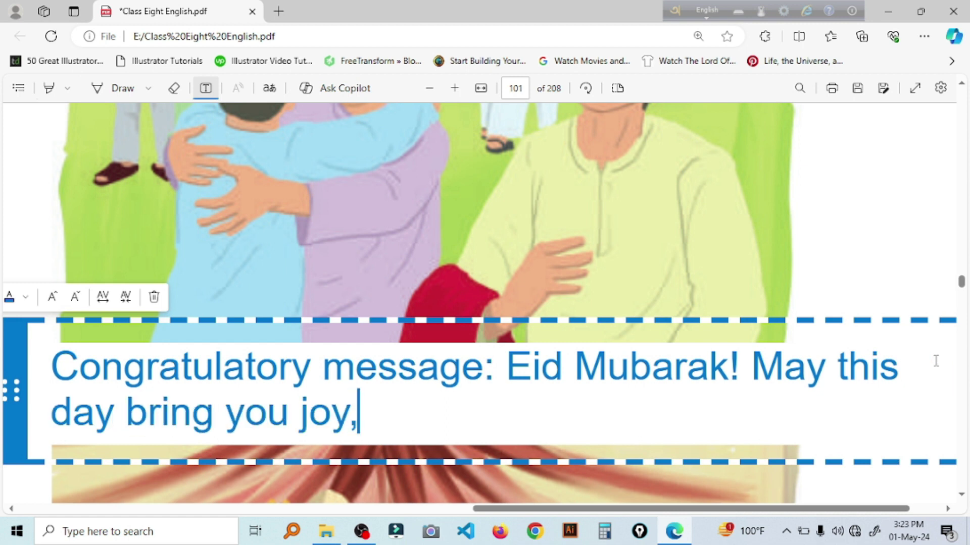
{"action": "type", "text": " peace, "}
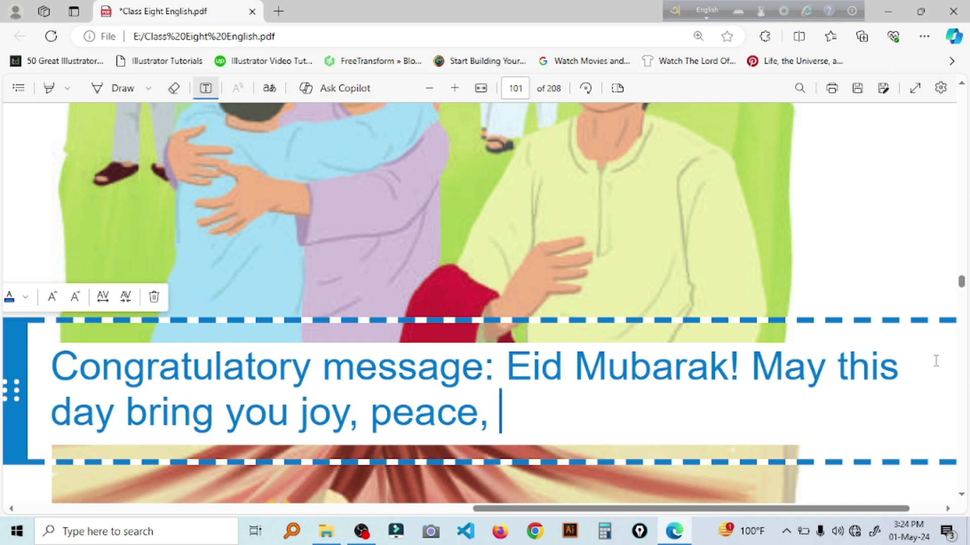
{"action": "type", "text": "and countless blessin"}
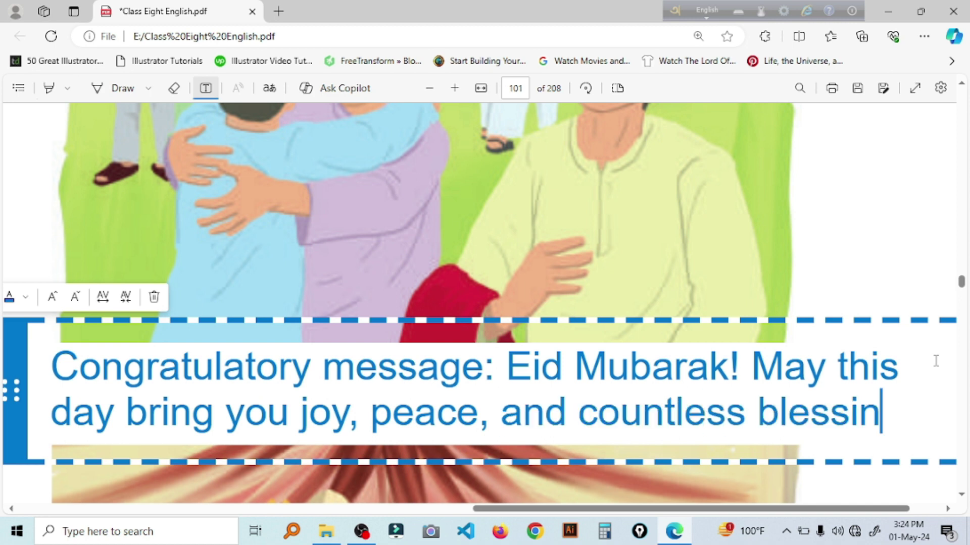
{"action": "type", "text": "gs."}
{"action": "left_click", "coordinate": [871, 481]}
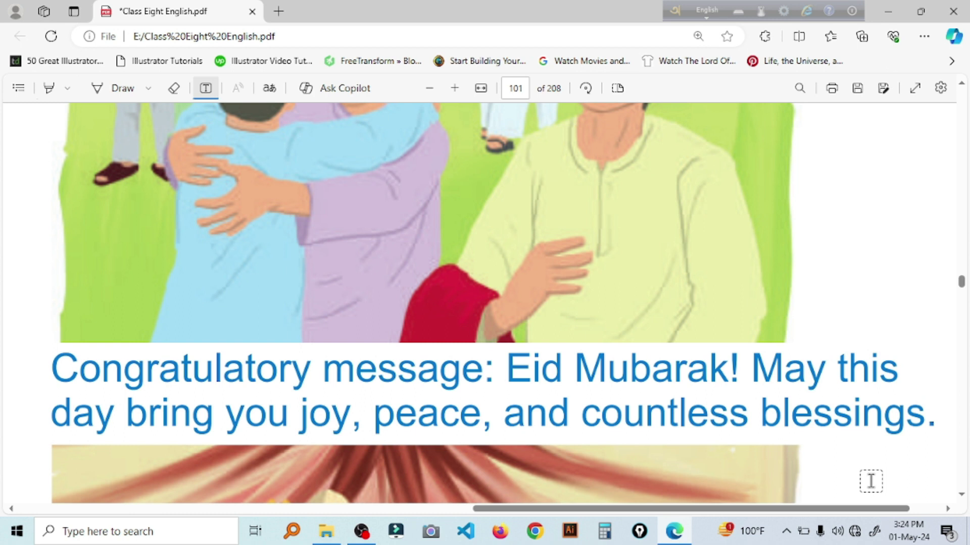
Type 'Shubho Noboborsho!' and 'Wishing you a joyous and prosperous Pohela Boishakh' on separate lines under the festival picture
{"action": "scroll", "coordinate": [870, 481], "scroll_direction": "left", "scroll_amount": 10}
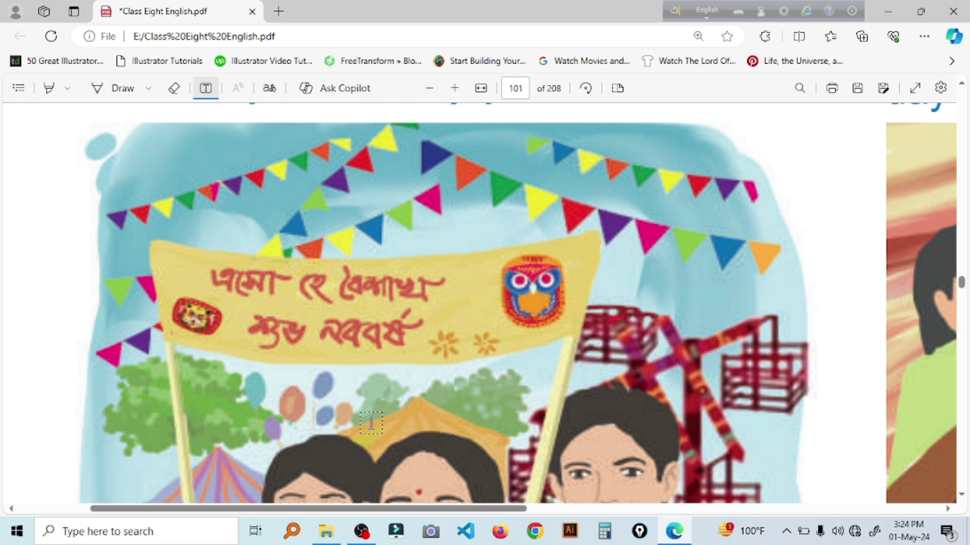
{"action": "scroll", "coordinate": [371, 423], "scroll_direction": "down", "scroll_amount": 10}
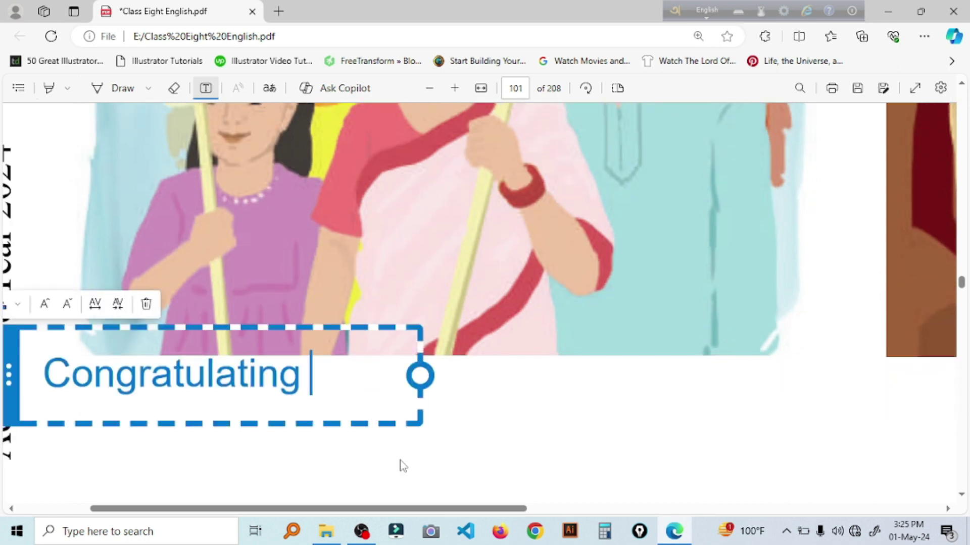
{"action": "type", "text": "message: Shubho"}
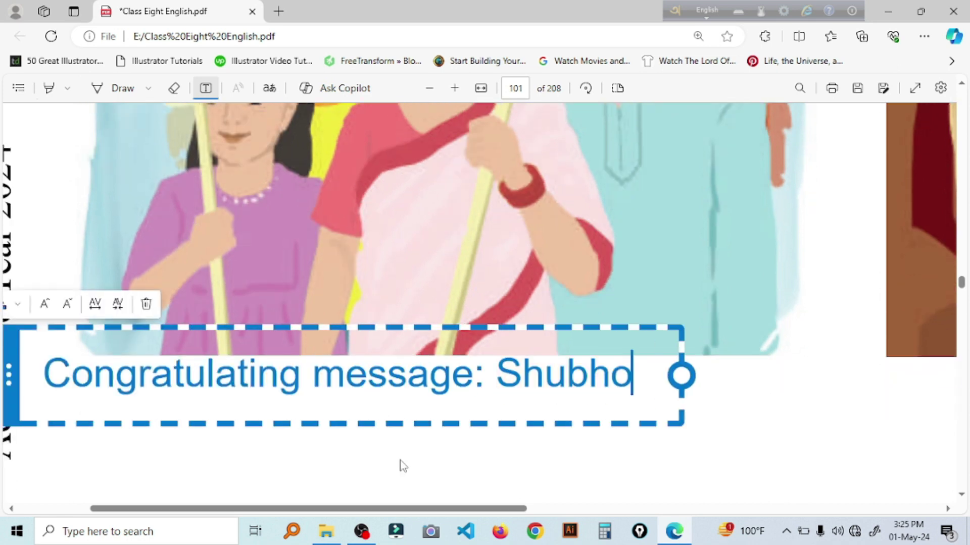
{"action": "key", "text": "BackSpace"}
{"action": "key", "text": "BackSpace"}
{"action": "key", "text": "BackSpace"}
{"action": "type", "text": "vo Noboborsho!"}
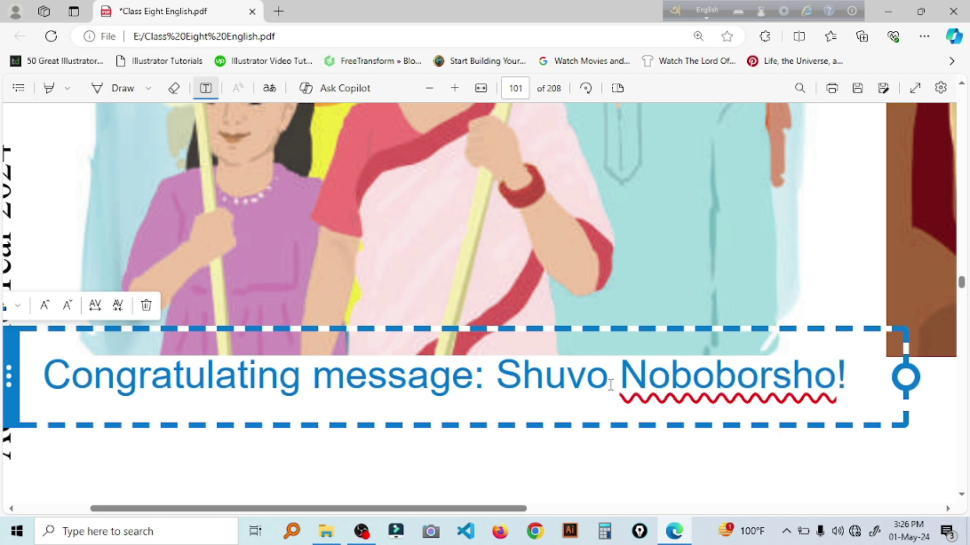
{"action": "key", "text": "Return"}
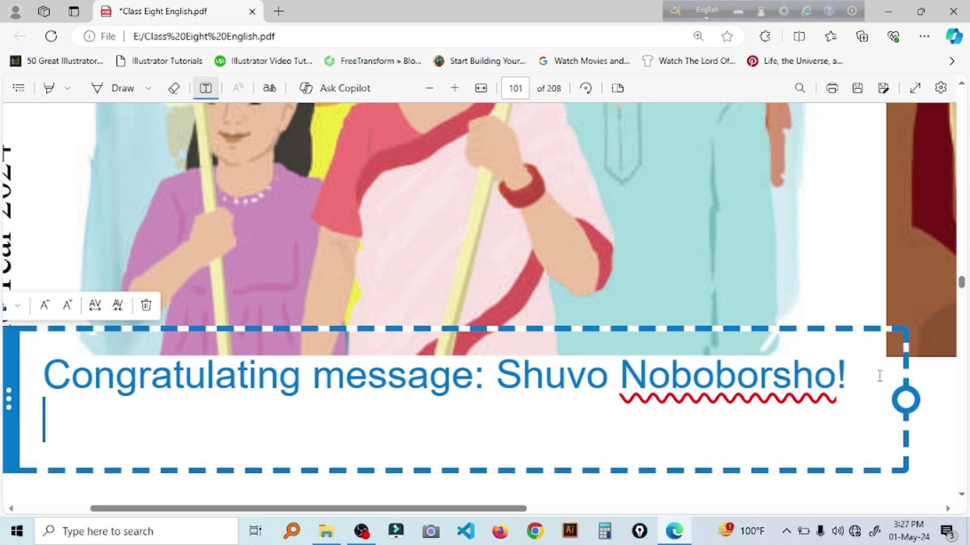
{"action": "type", "text": "Wishing y"}
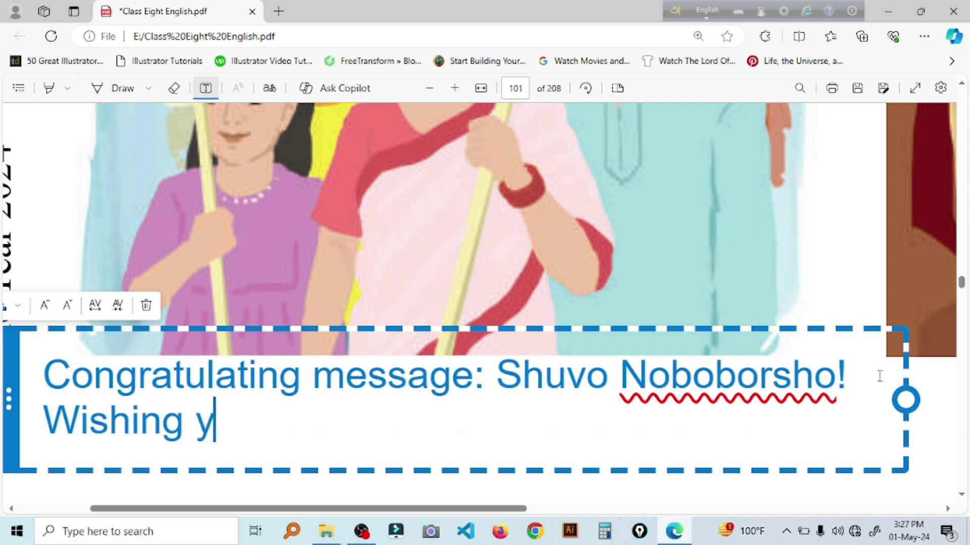
{"action": "type", "text": "ou a joyous "}
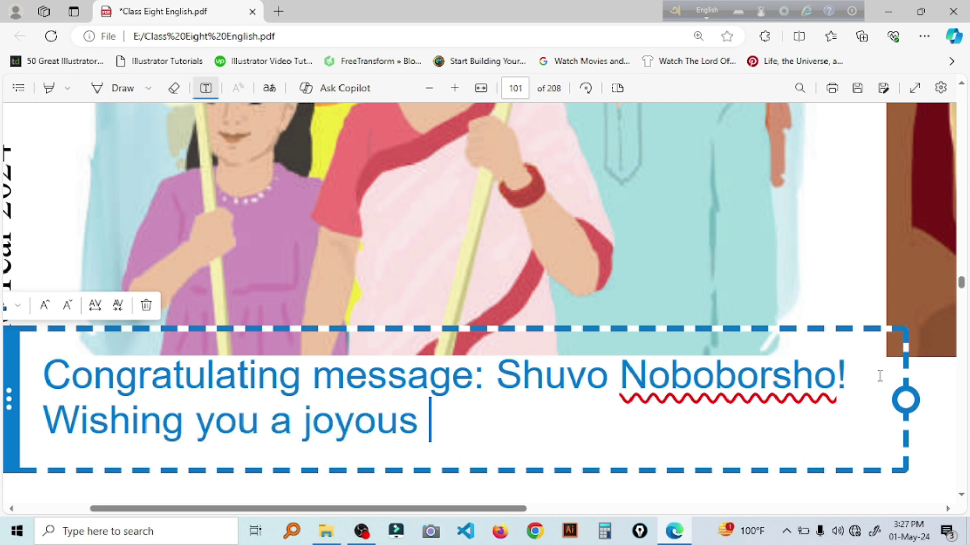
{"action": "type", "text": "and prosperous "}
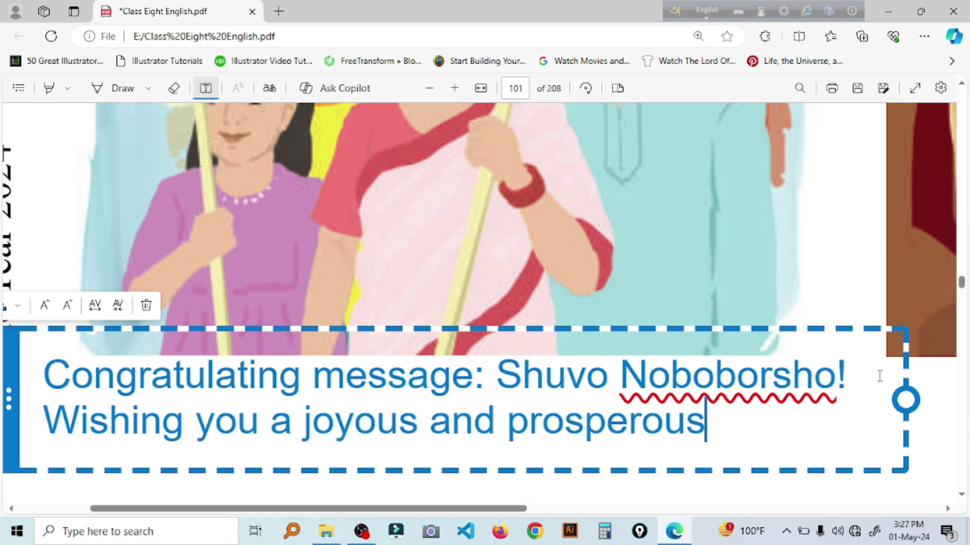
{"action": "type", "text": "Pohela Boishakh"}
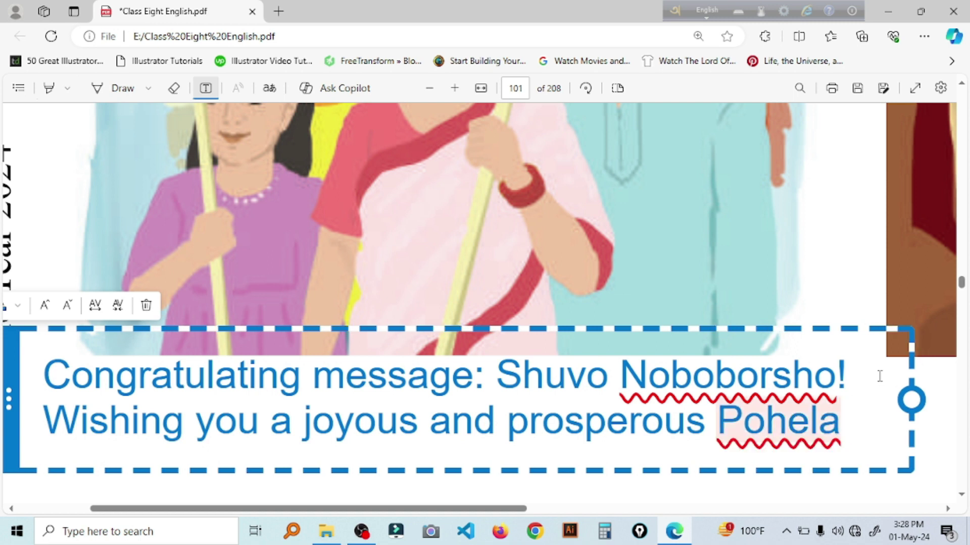
{"action": "key", "text": "Return"}
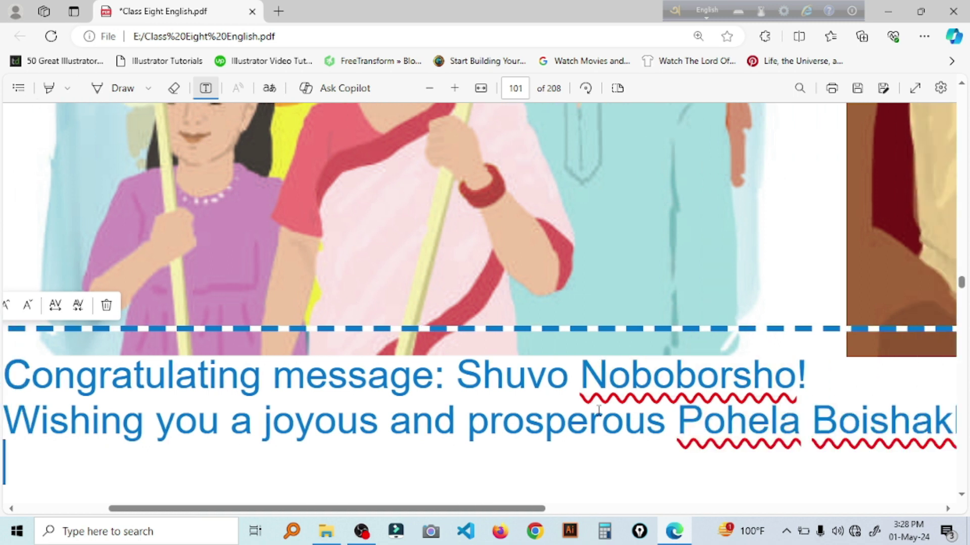
Beside the hiking picture, add 'Invitation message:' inviting readers to mountaineering, breathtaking vistas and towering peaks
{"action": "scroll", "coordinate": [698, 336], "scroll_direction": "down", "scroll_amount": 10}
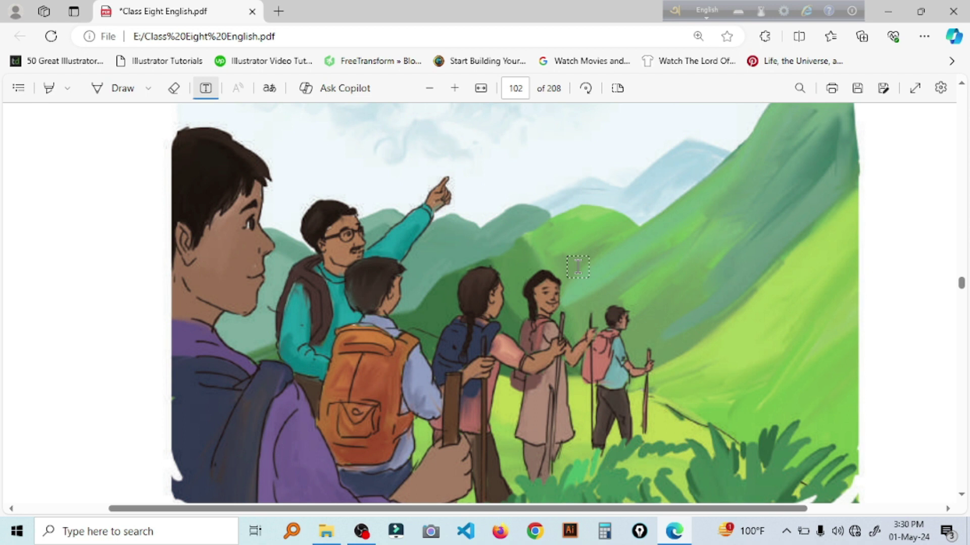
{"action": "scroll", "coordinate": [578, 267], "scroll_direction": "down", "scroll_amount": 2}
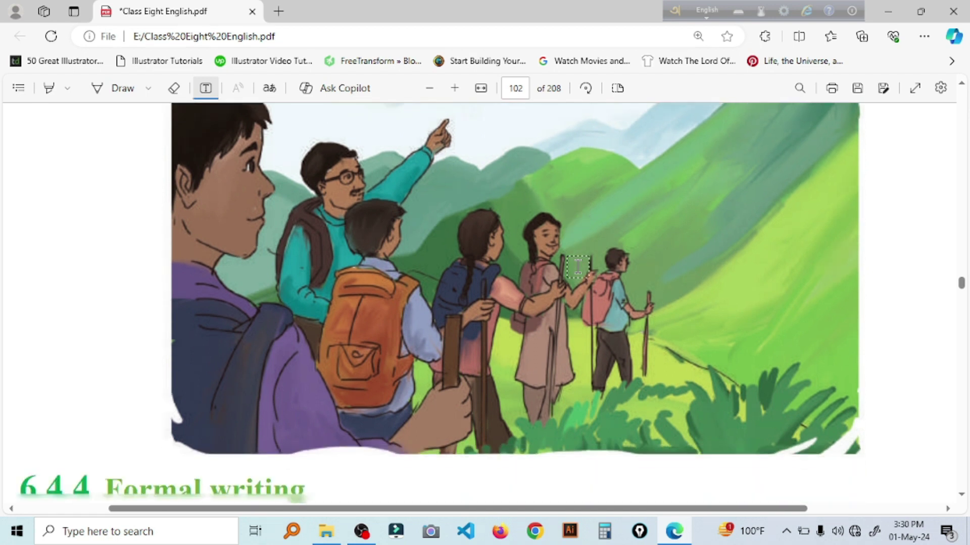
{"action": "scroll", "coordinate": [578, 267], "scroll_direction": "up", "scroll_amount": 1}
{"action": "scroll", "coordinate": [577, 268], "scroll_direction": "right", "scroll_amount": 3}
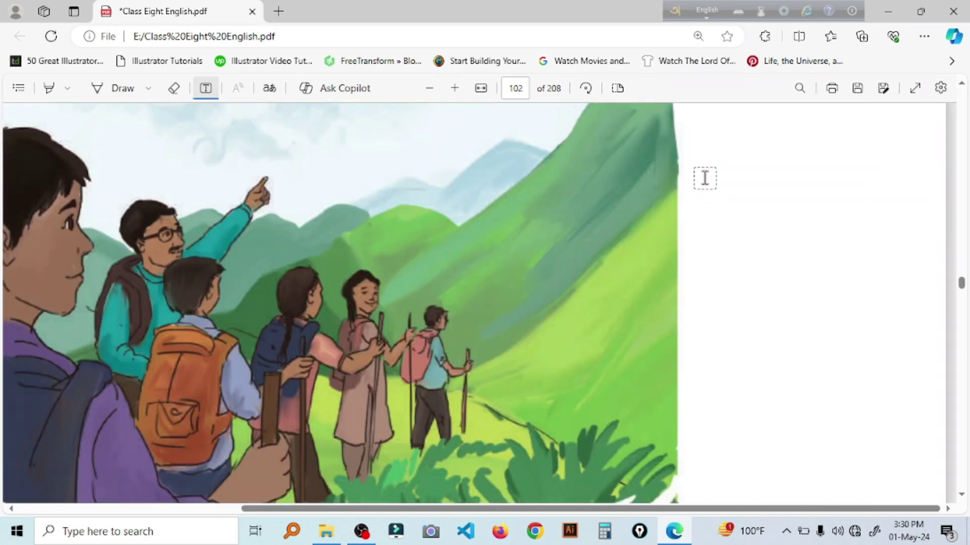
{"action": "left_click", "coordinate": [692, 143]}
{"action": "type", "text": "Invitation "}
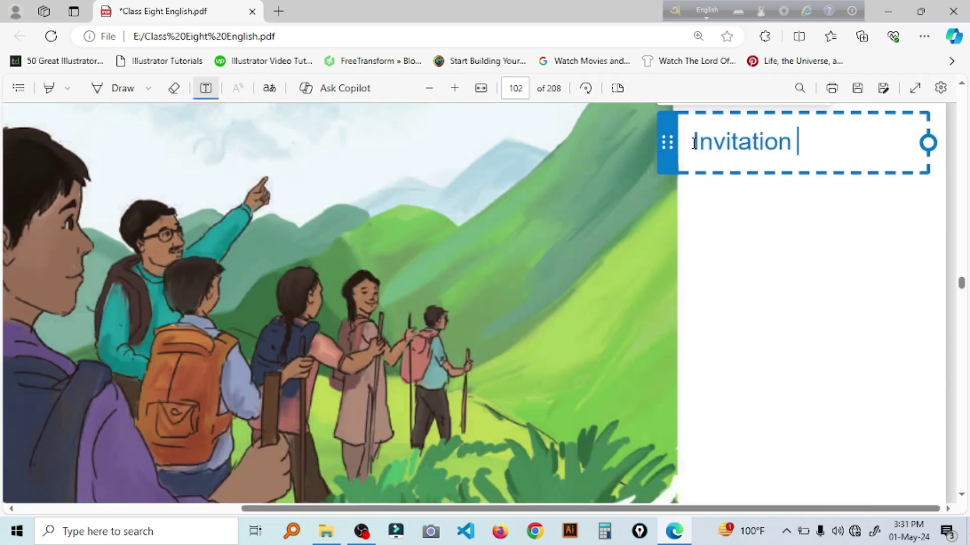
{"action": "type", "text": "message:"}
{"action": "key", "text": "Return"}
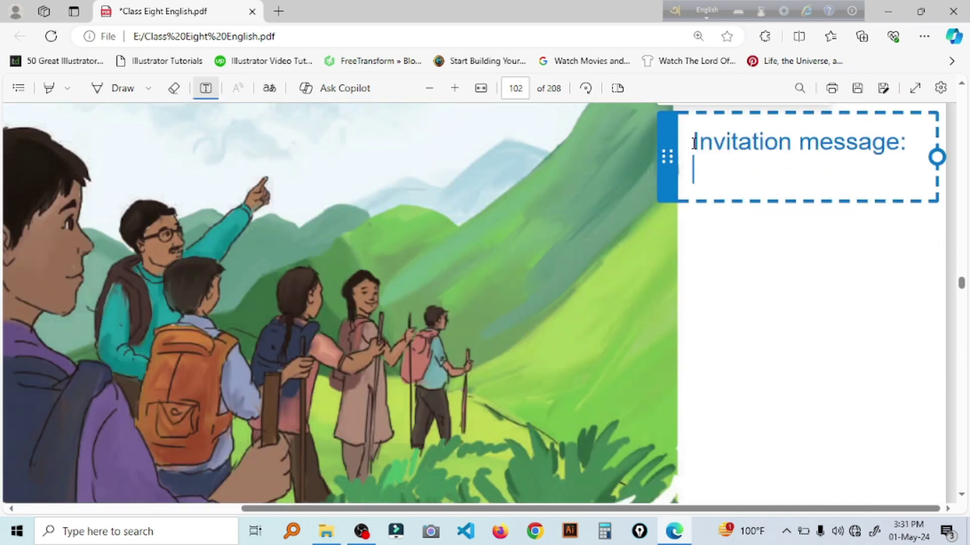
{"action": "type", "text": "Join "}
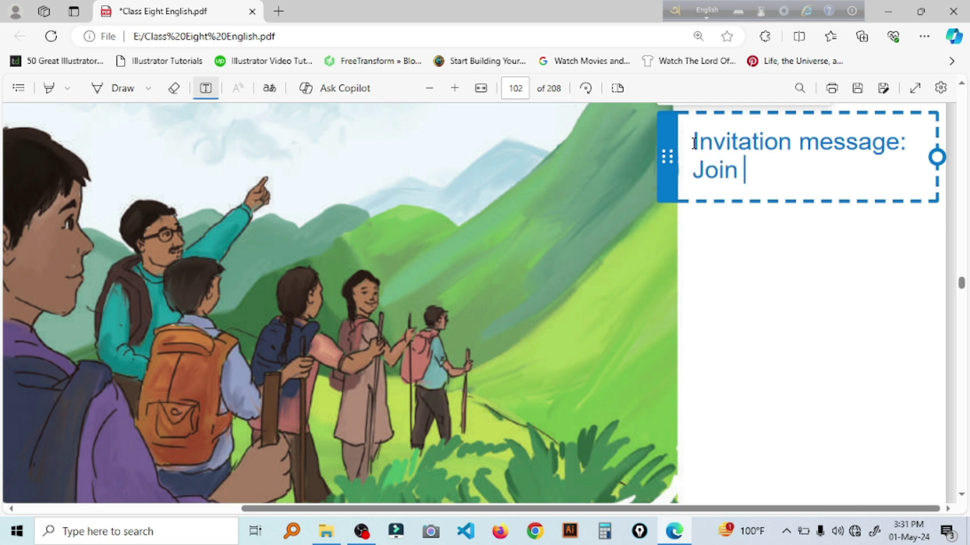
{"action": "type", "text": "us for an exhilarating"}
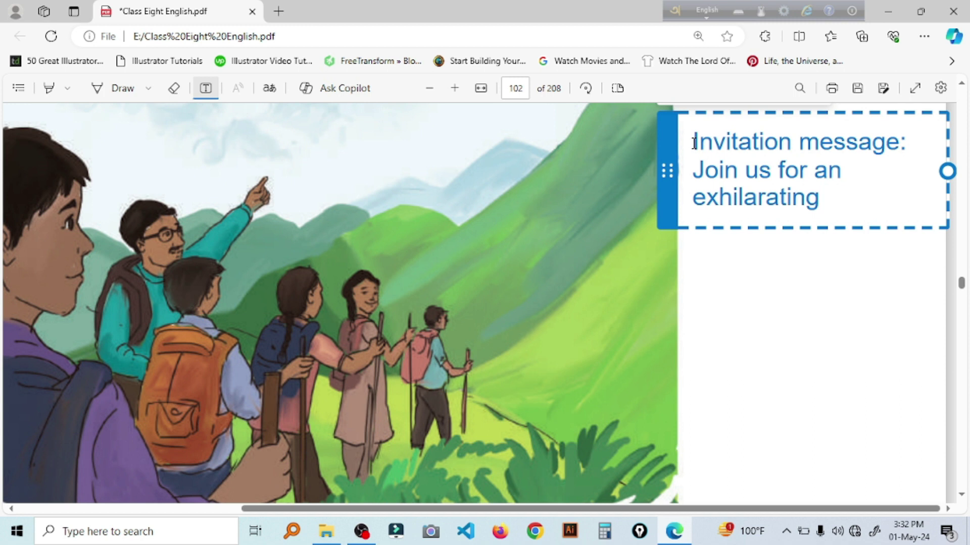
{"action": "type", "text": "adven"}
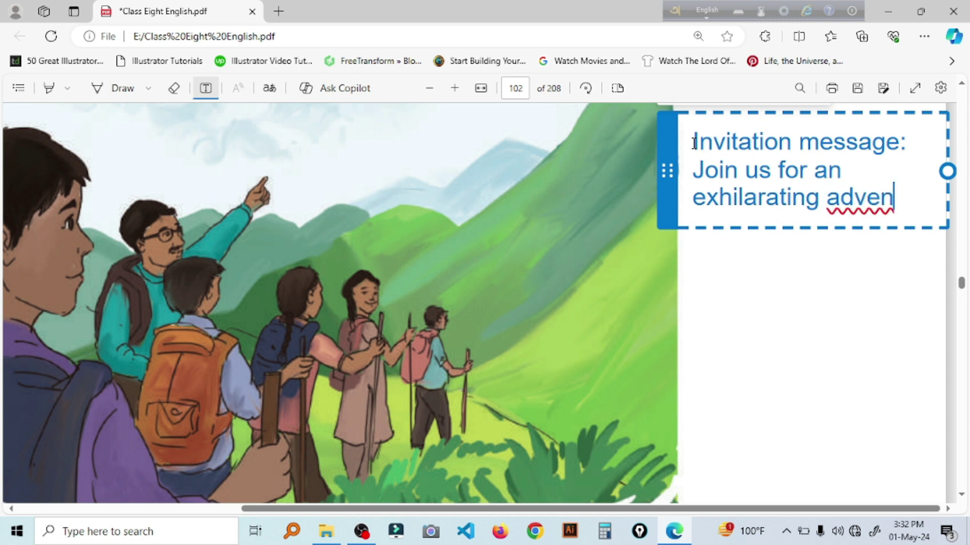
{"action": "type", "text": "ture in t"}
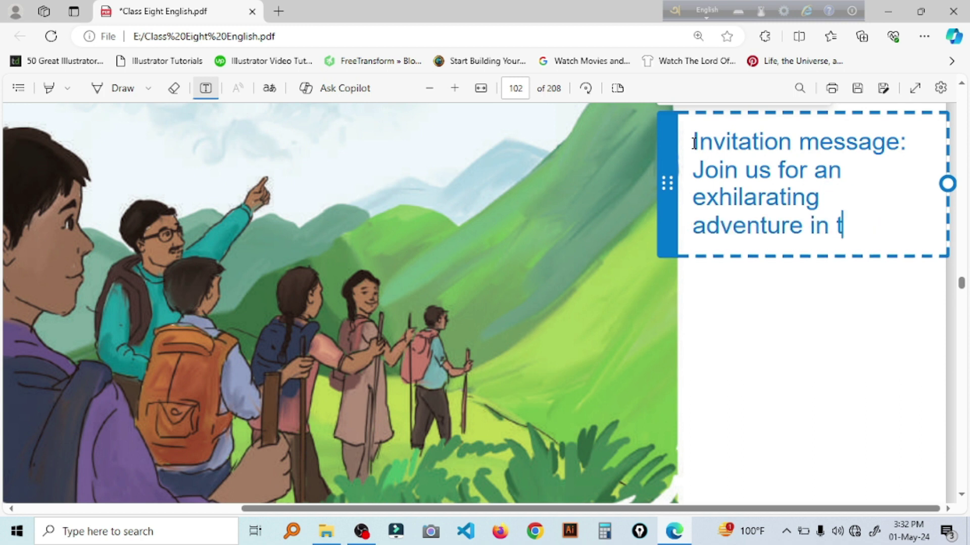
{"action": "type", "text": "he world"}
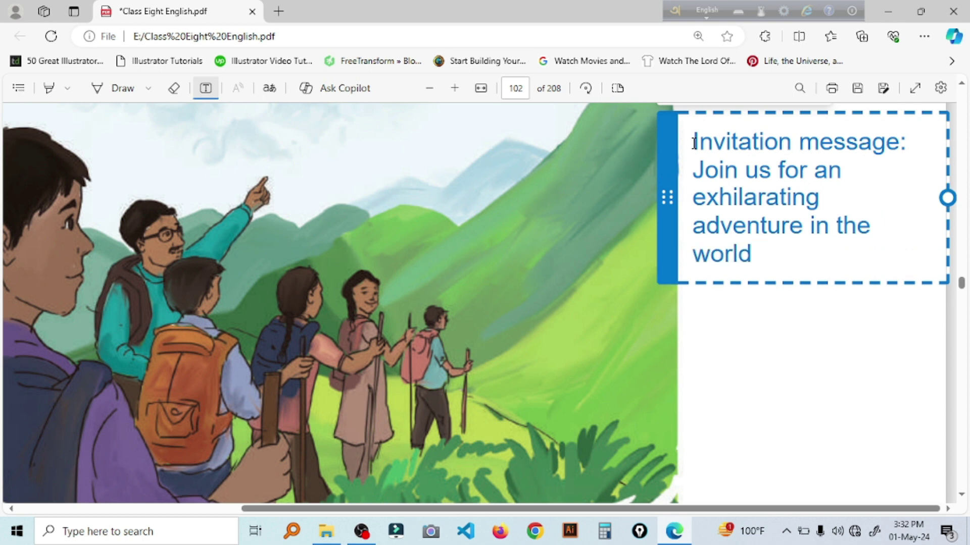
{"action": "type", "text": " of mountaineering!"}
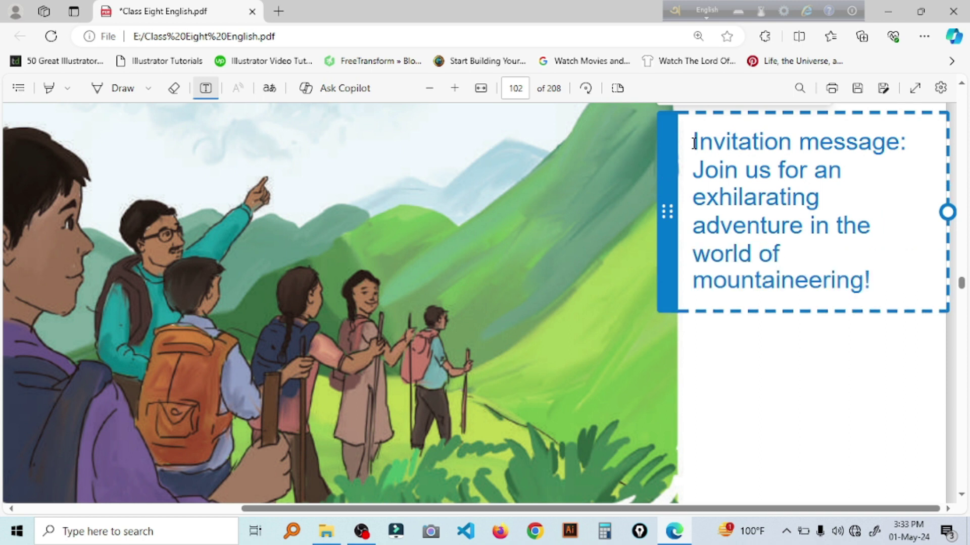
{"action": "key", "text": "Return"}
{"action": "type", "text": "Discov"}
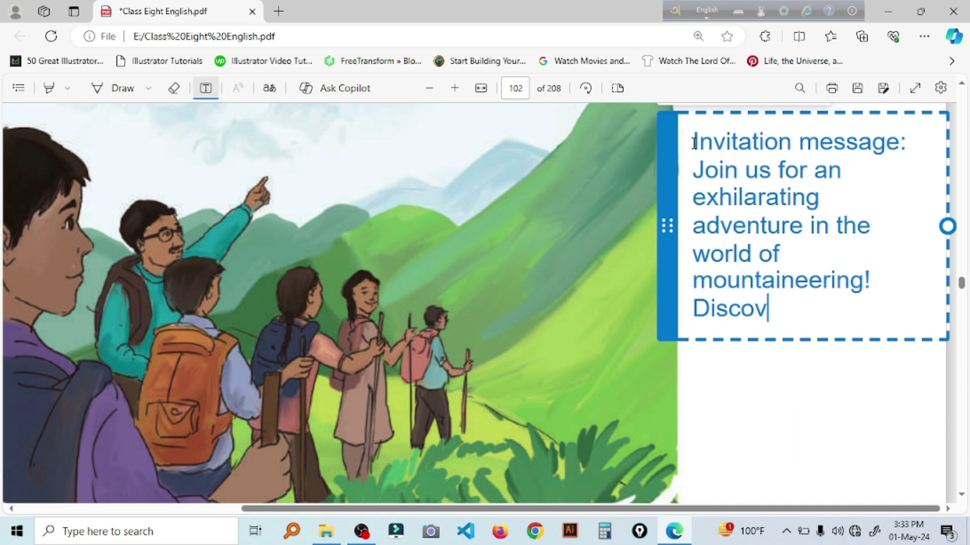
{"action": "type", "text": "er breathtaking vistas"}
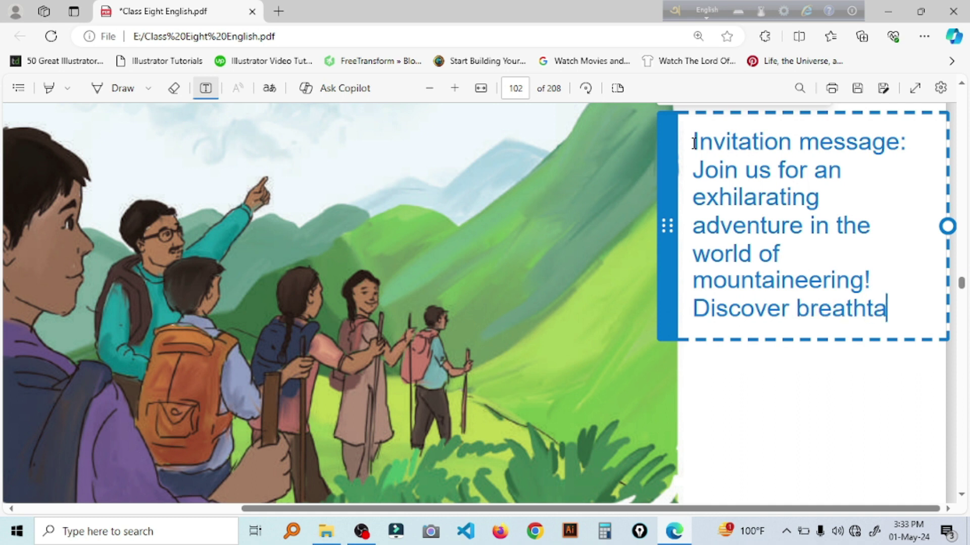
{"action": "type", "text": ", conque"}
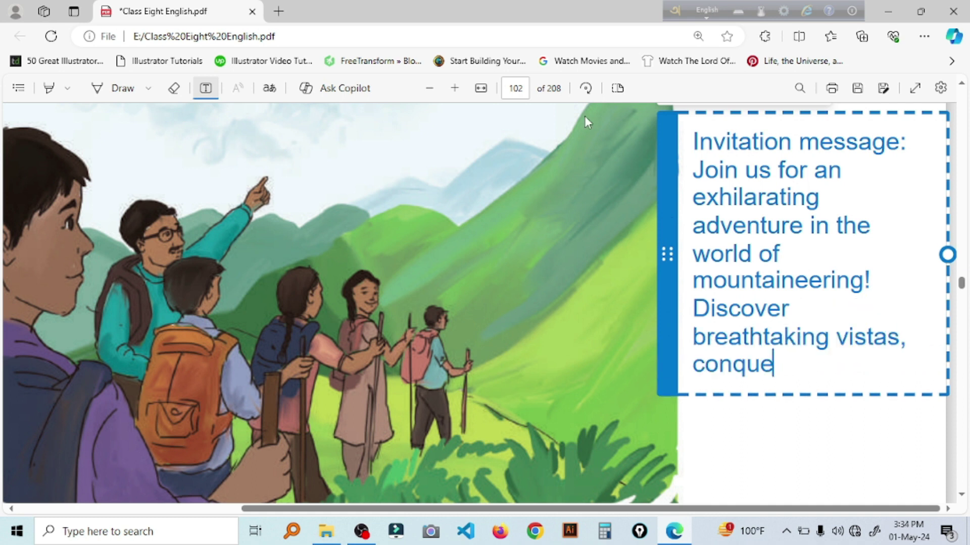
{"action": "type", "text": "r towering "}
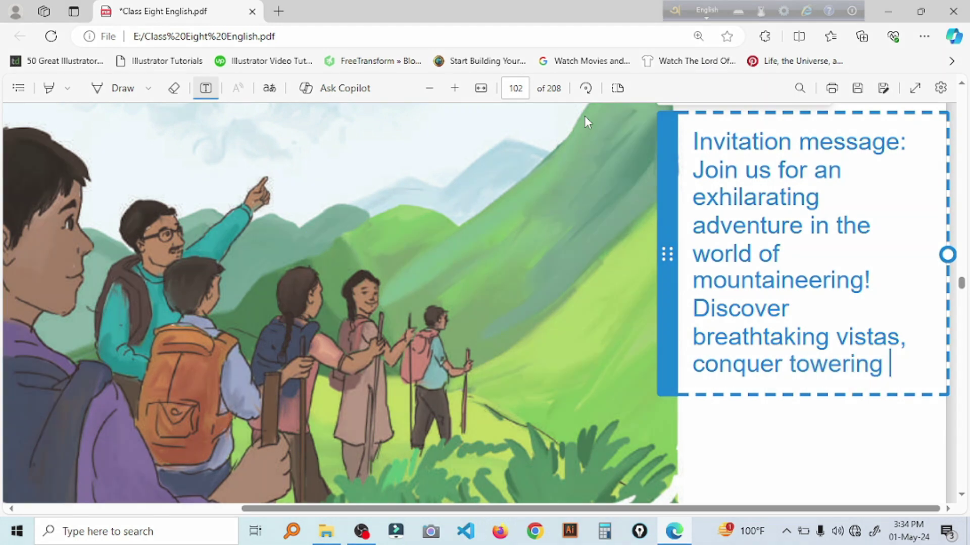
{"action": "type", "text": "peaks."}
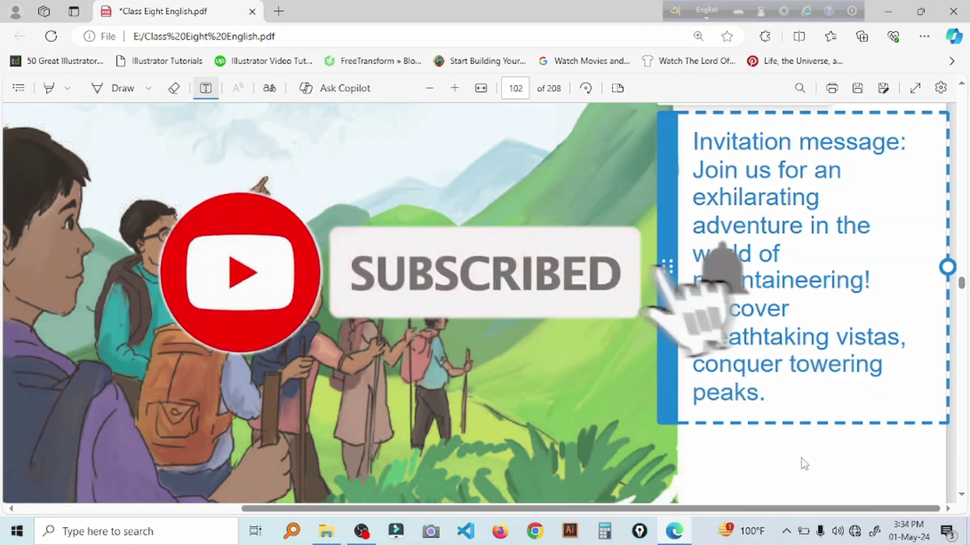
{"action": "left_click", "coordinate": [801, 459]}
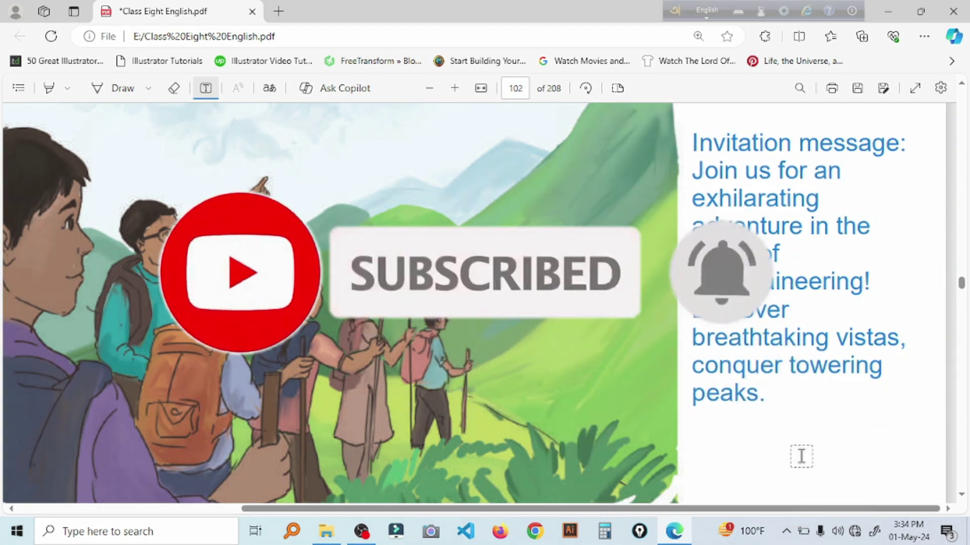